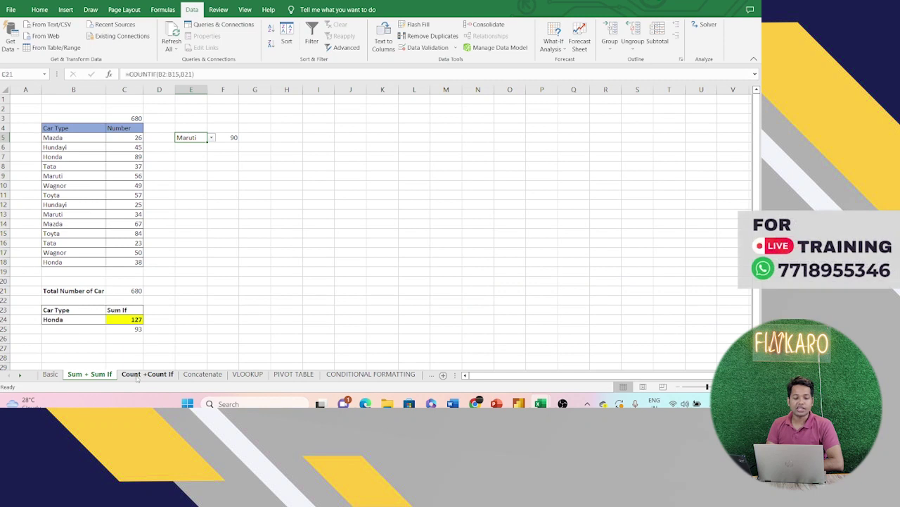
Step: Switch to the 'Count +Count If' sheet with the car table and COUNT results
{"action": "left_click", "coordinate": [137, 375]}
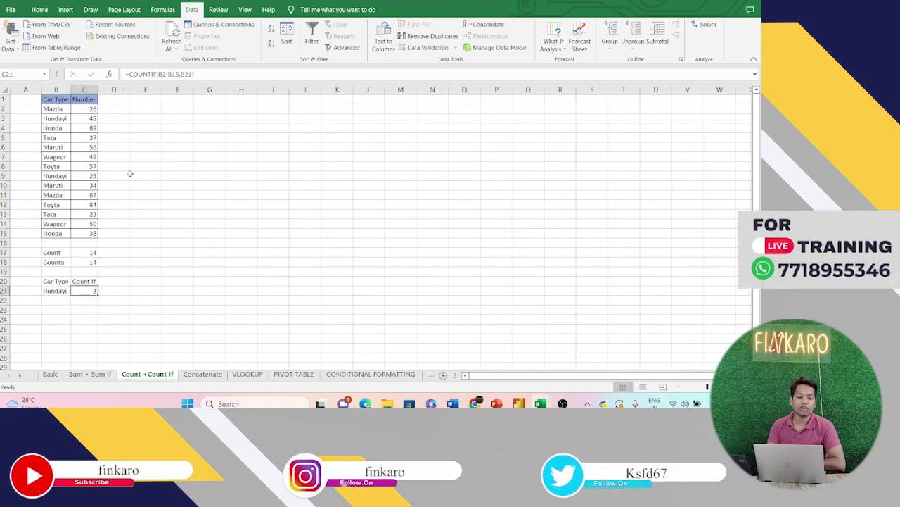
Step: Widen columns C and B, then select the car names B2:B15 to see their count
{"action": "left_click_drag", "start_coordinate": [98, 88], "coordinate": [134, 88]}
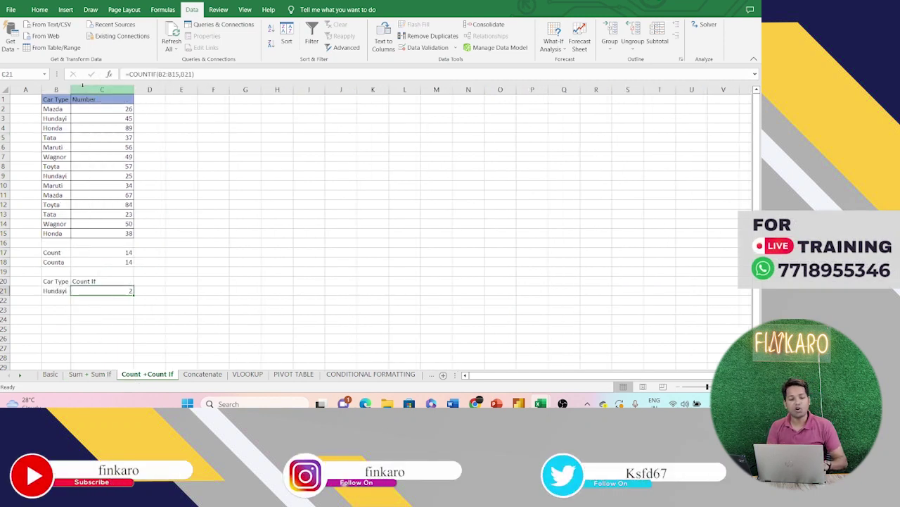
{"action": "left_click_drag", "start_coordinate": [69, 89], "coordinate": [91, 90]}
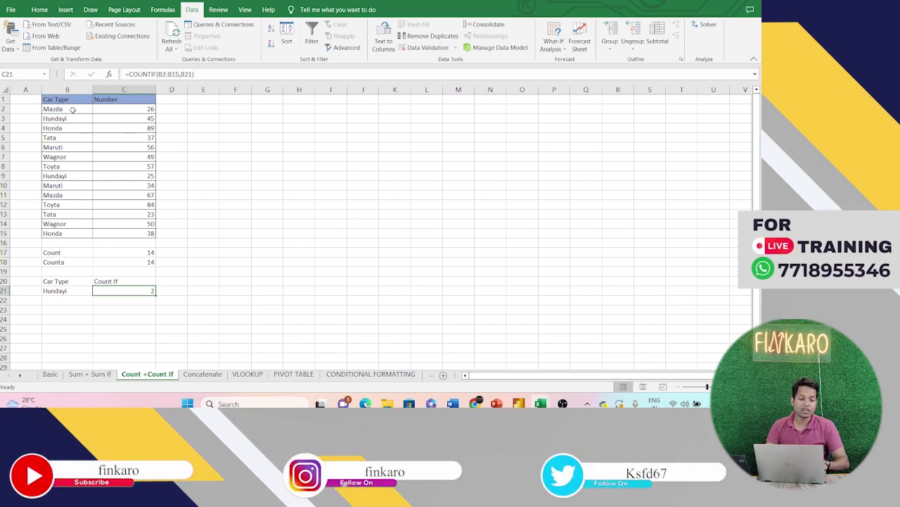
{"action": "left_click_drag", "start_coordinate": [66, 109], "coordinate": [68, 232]}
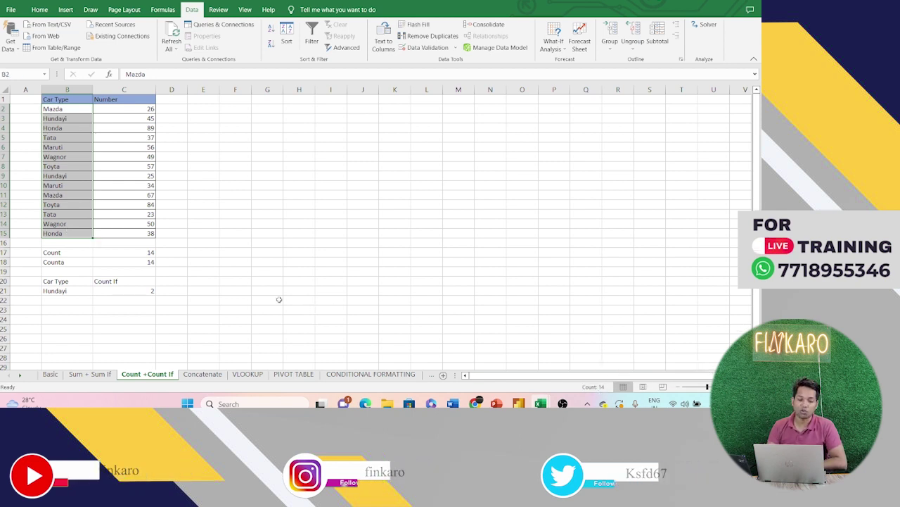
Step: Enter =COUNT(C2:C15) in C17 to count the 14 numeric entries, then begin retyping it
{"action": "left_click", "coordinate": [130, 251]}
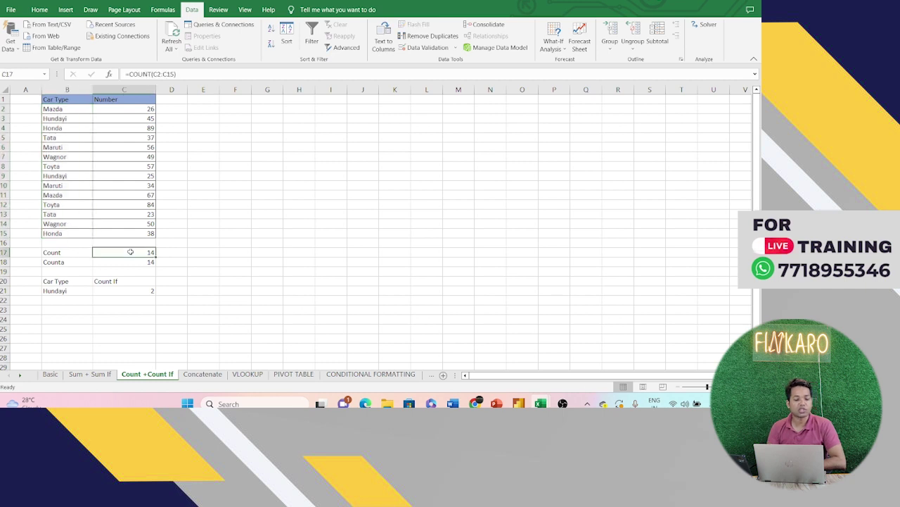
{"action": "type", "text": "="}
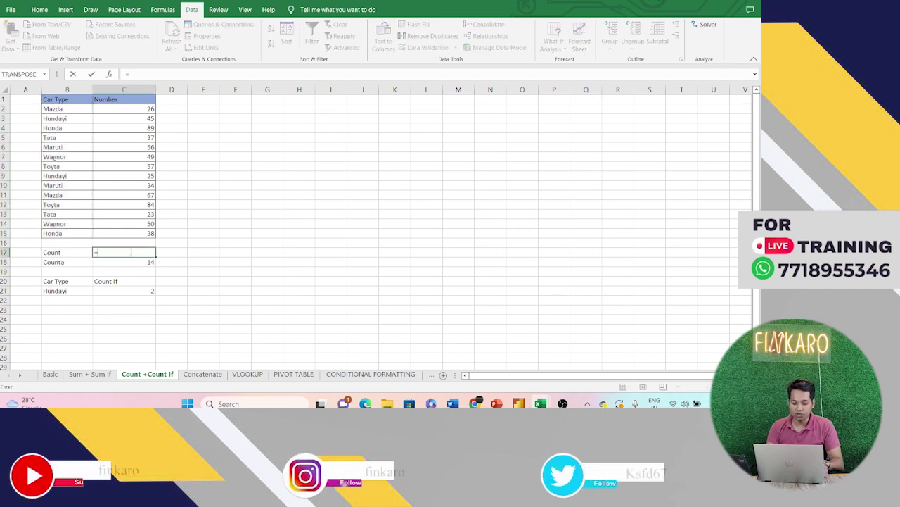
{"action": "type", "text": "count"}
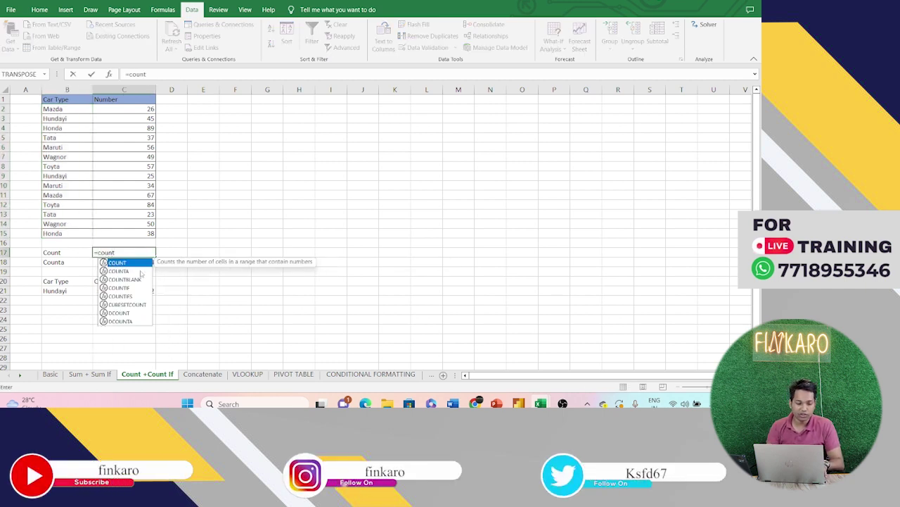
{"action": "key", "text": "Tab"}
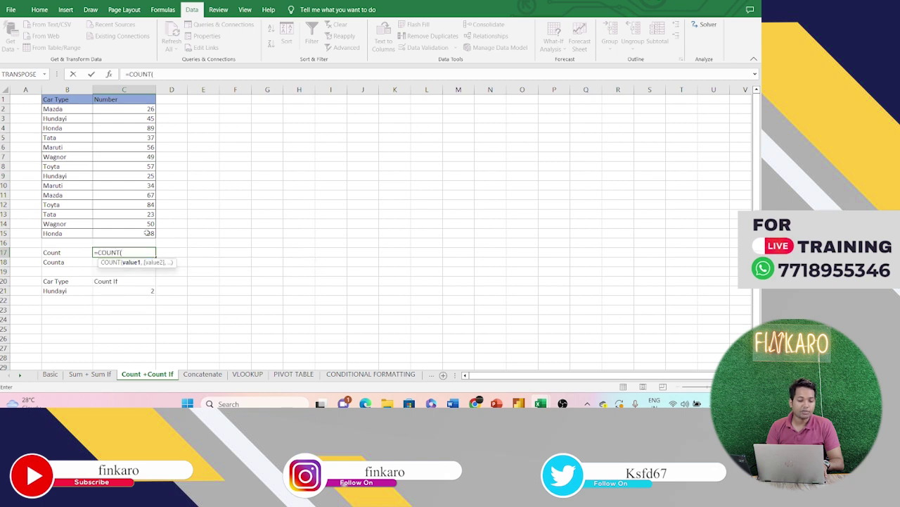
{"action": "left_click_drag", "start_coordinate": [133, 105], "coordinate": [121, 228]}
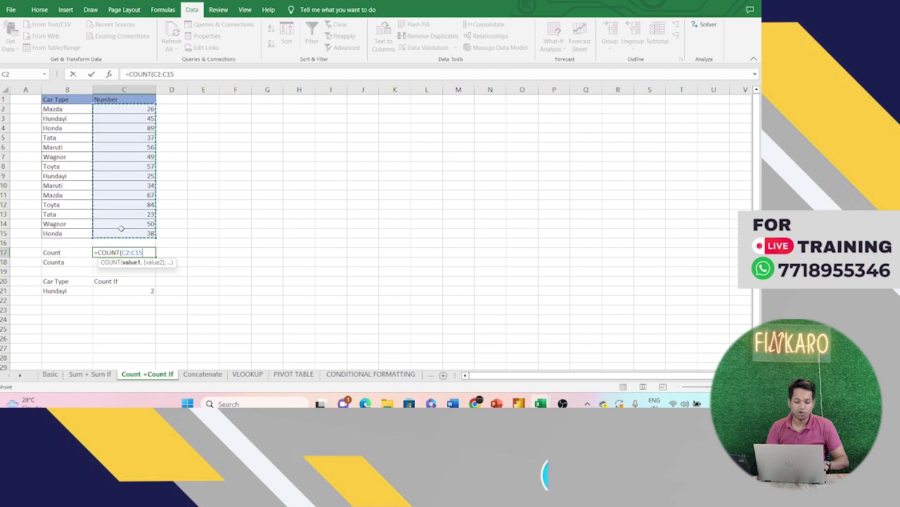
{"action": "type", "text": ")"}
{"action": "key", "text": "Return"}
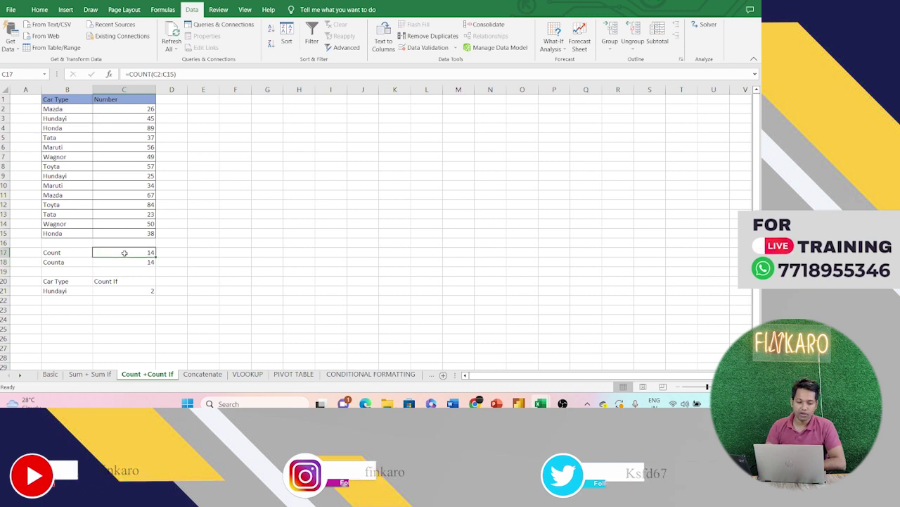
{"action": "type", "text": "=count"}
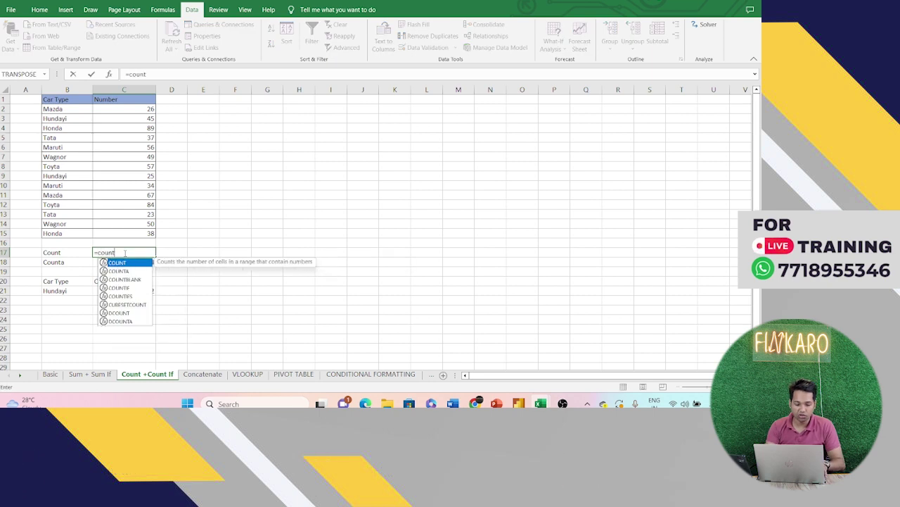
Step: Change C17 to =COUNT(B2:B15), showing 0 for the text car names
{"action": "key", "text": "Tab"}
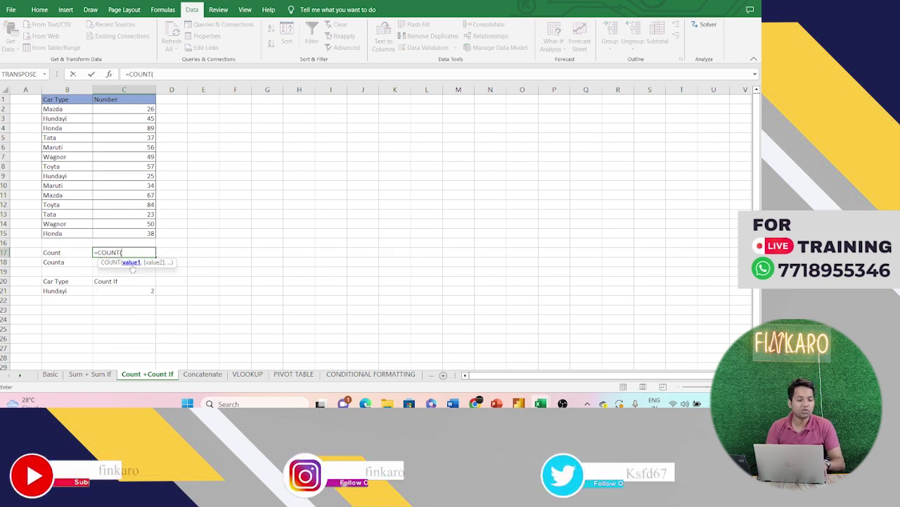
{"action": "left_click_drag", "start_coordinate": [70, 105], "coordinate": [56, 227]}
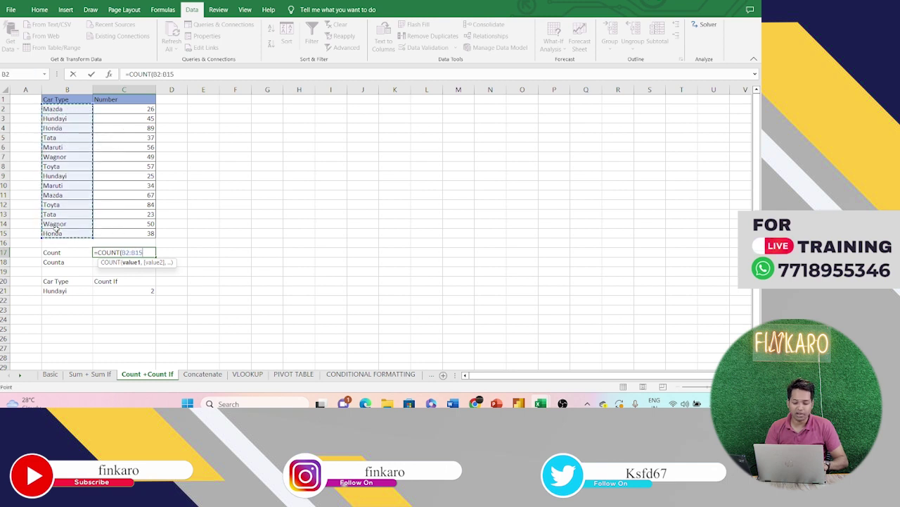
{"action": "key", "text": "Return"}
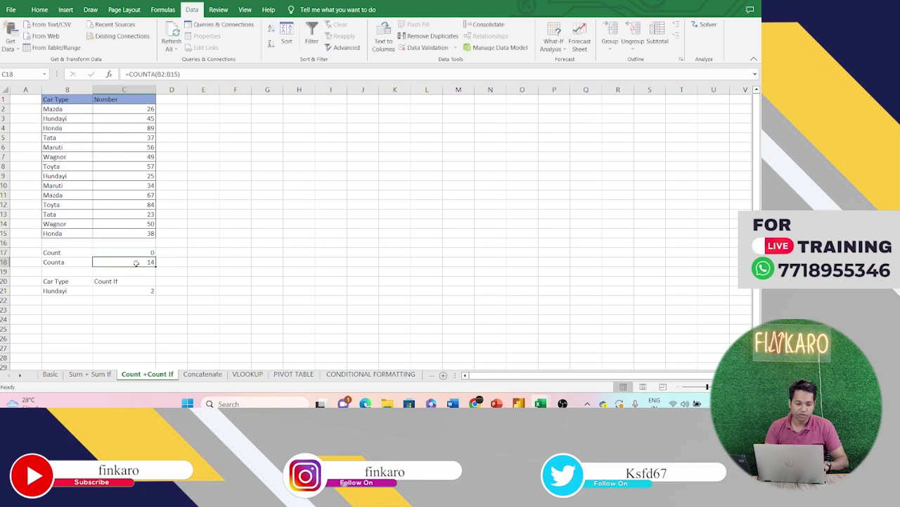
{"action": "left_click", "coordinate": [149, 252]}
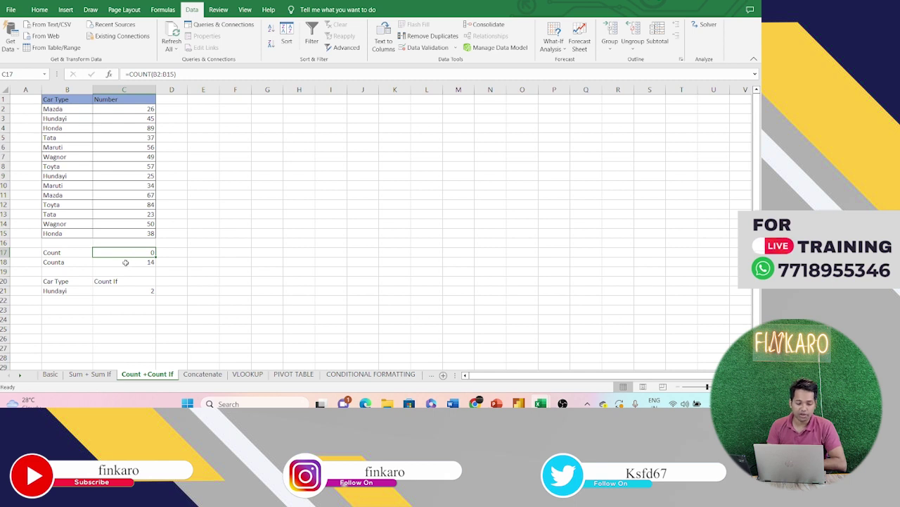
{"action": "type", "text": "=count"}
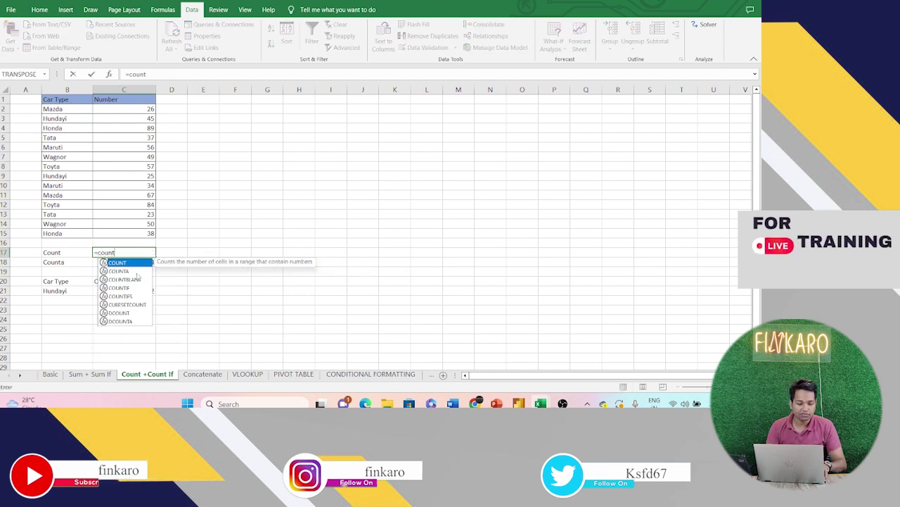
Step: Replace the C17 formula with =COUNTA(B2:B15), which returns 14
{"action": "double_click", "coordinate": [118, 271]}
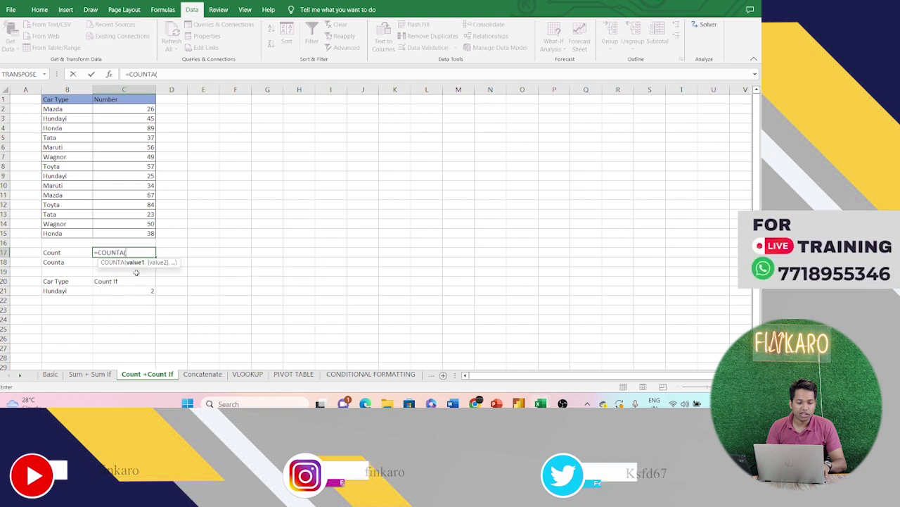
{"action": "left_click_drag", "start_coordinate": [65, 110], "coordinate": [61, 228]}
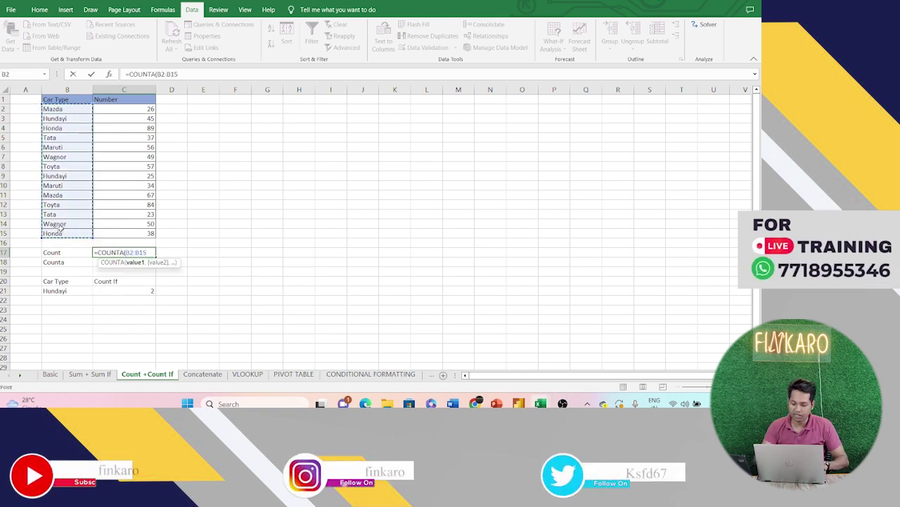
{"action": "key", "text": "Return"}
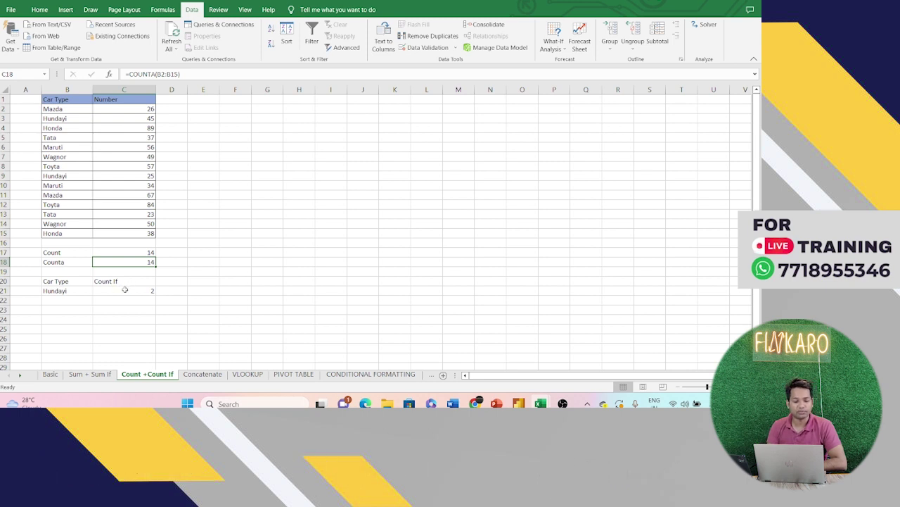
{"action": "left_click", "coordinate": [123, 290]}
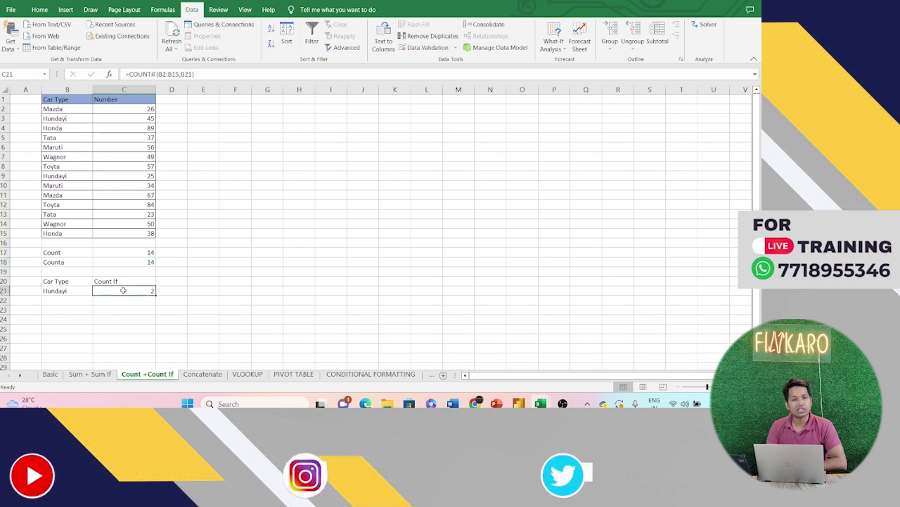
Step: Enter =COUNTIF(B2:B15,B21) in C21, removing a stray extra range, returning 2 for Hundayi
{"action": "type", "text": "=count"}
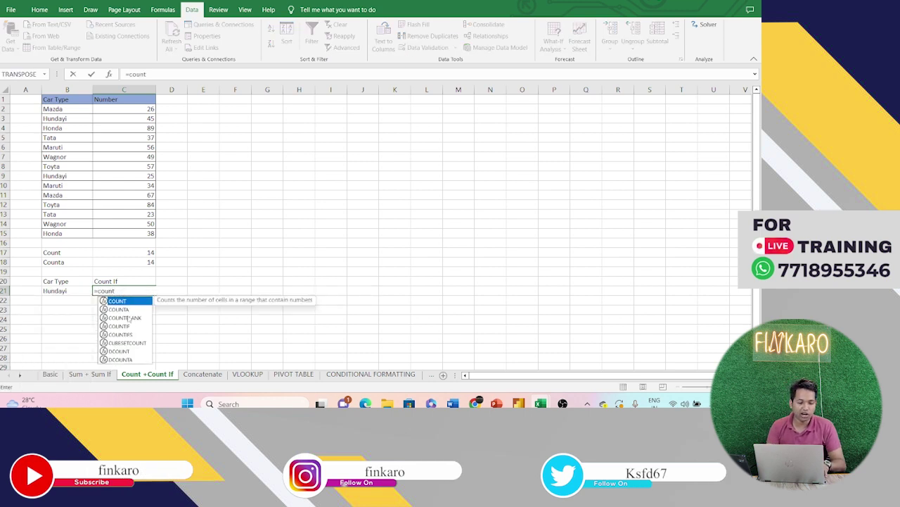
{"action": "double_click", "coordinate": [129, 327]}
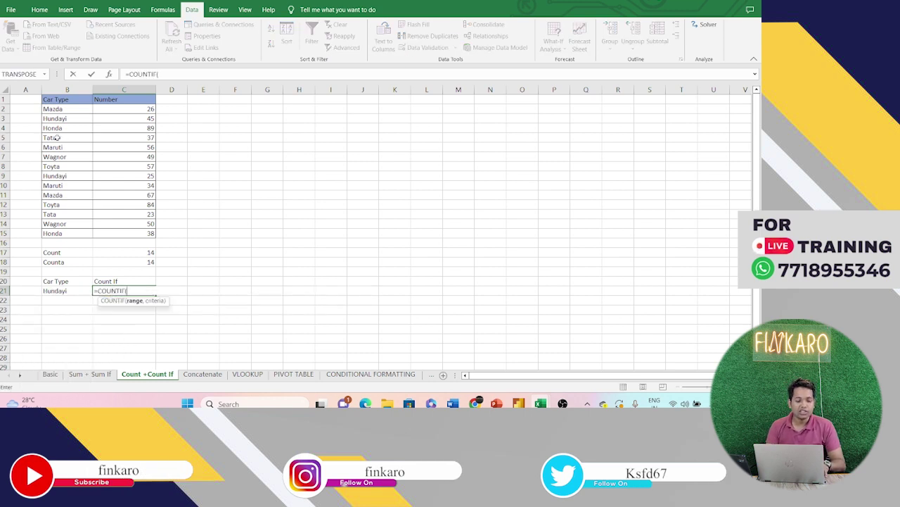
{"action": "left_click_drag", "start_coordinate": [65, 109], "coordinate": [62, 233]}
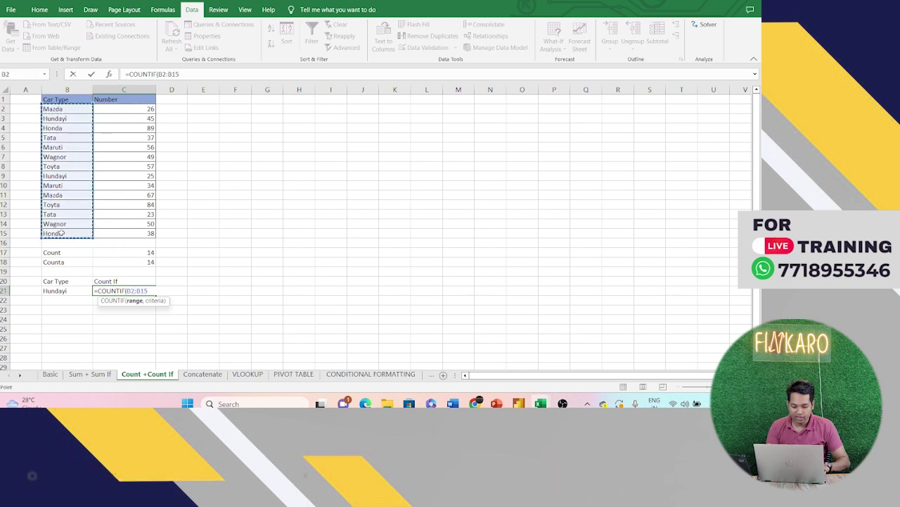
{"action": "type", "text": ","}
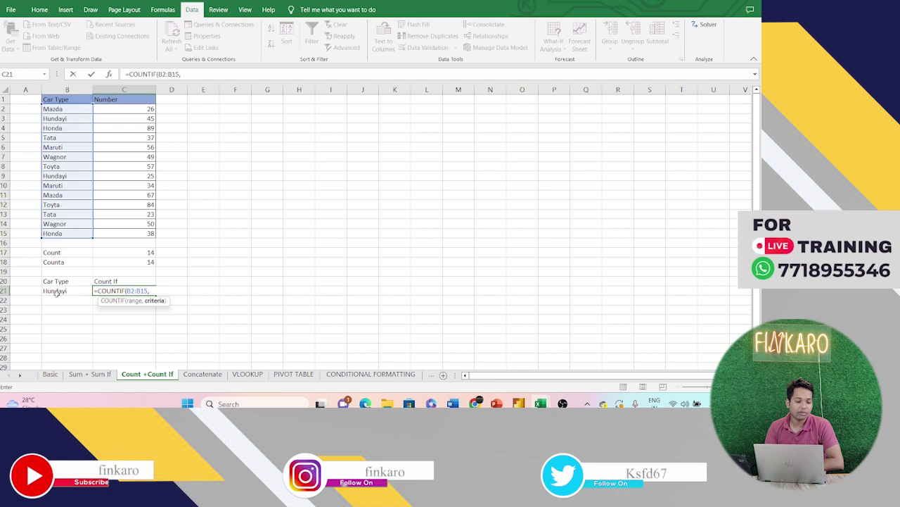
{"action": "left_click", "coordinate": [56, 292]}
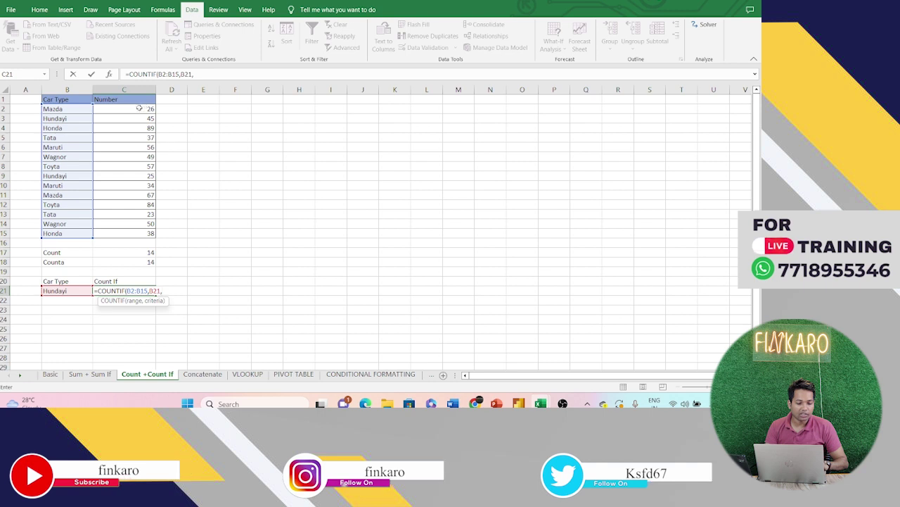
{"action": "mouse_move", "coordinate": [140, 108]}
{"action": "left_mouse_down"}
{"action": "mouse_move", "coordinate": [124, 192]}
{"action": "mouse_move", "coordinate": [129, 130]}
{"action": "left_mouse_up"}
{"action": "key", "text": "BackSpace"}
{"action": "key", "text": "BackSpace"}
{"action": "key", "text": "BackSpace"}
{"action": "key", "text": "BackSpace"}
{"action": "key", "text": "BackSpace"}
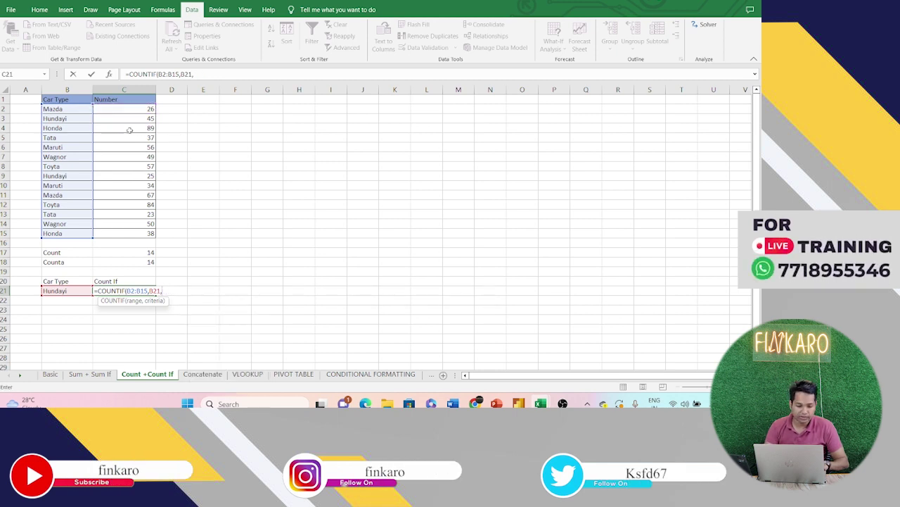
{"action": "type", "text": ")"}
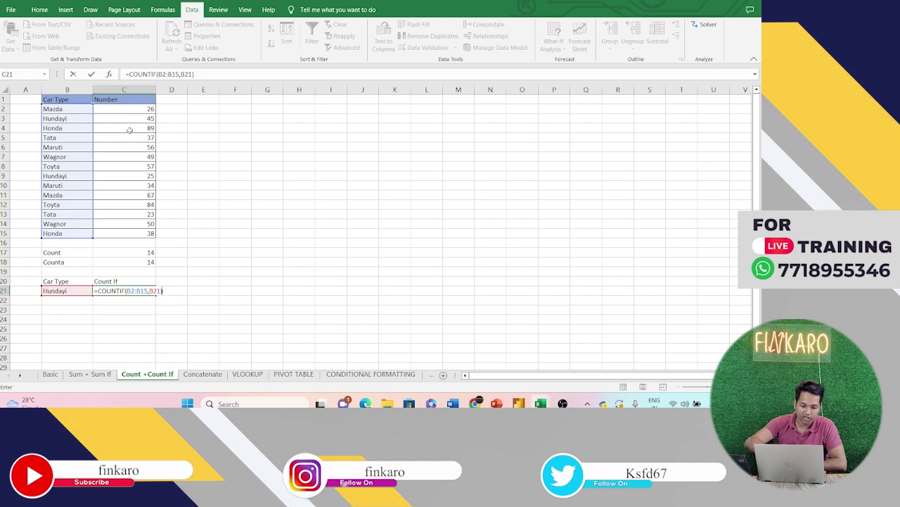
{"action": "key", "text": "Return"}
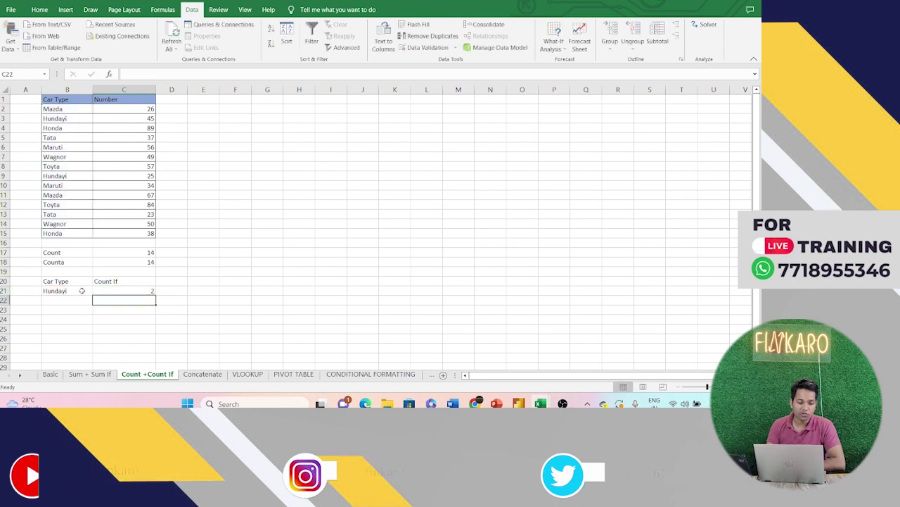
Step: Set B21's car type to Honda, then Wagnor, and check Count If shows 2 Wagnor entries
{"action": "left_click", "coordinate": [83, 291]}
{"action": "left_click", "coordinate": [97, 294]}
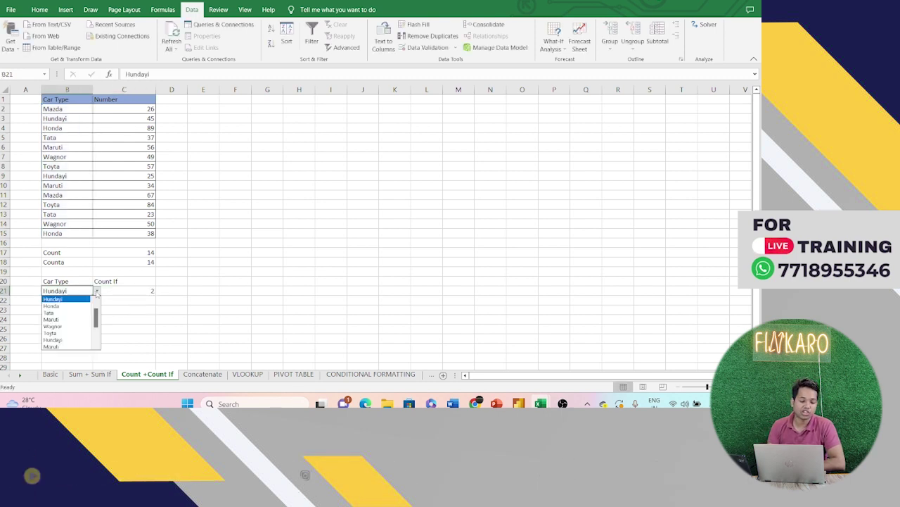
{"action": "left_click", "coordinate": [75, 304]}
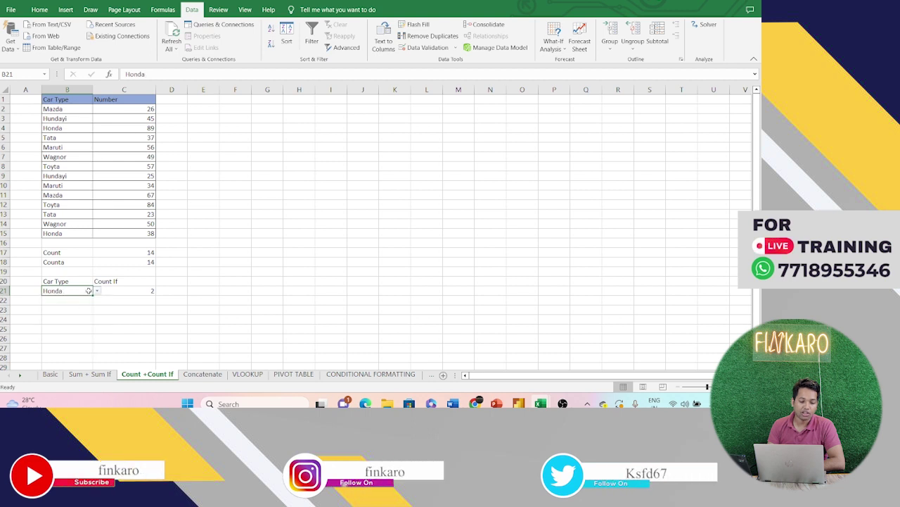
{"action": "left_click", "coordinate": [97, 292]}
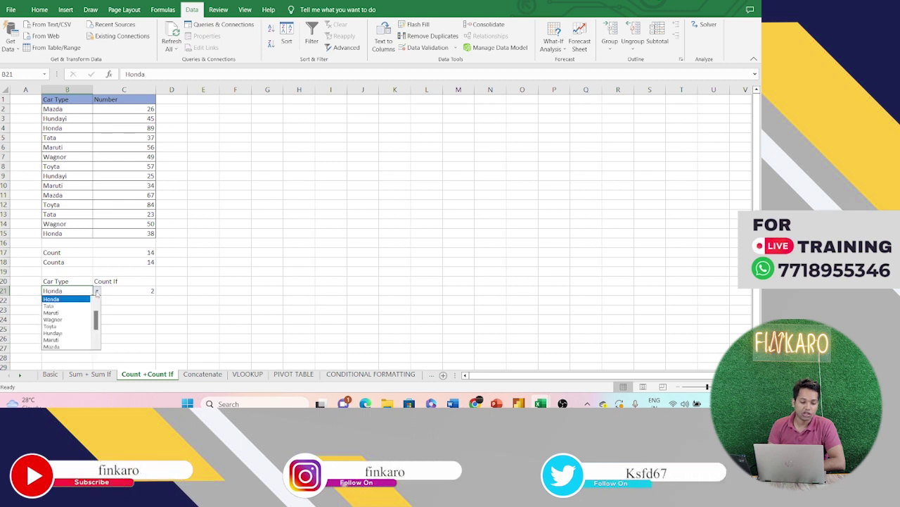
{"action": "left_click", "coordinate": [64, 318]}
{"action": "left_click", "coordinate": [120, 294]}
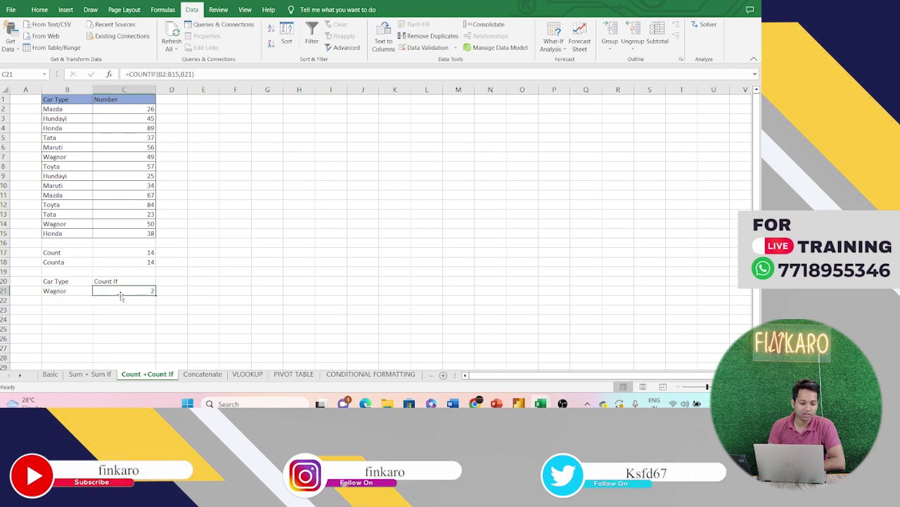
{"action": "left_click", "coordinate": [70, 224]}
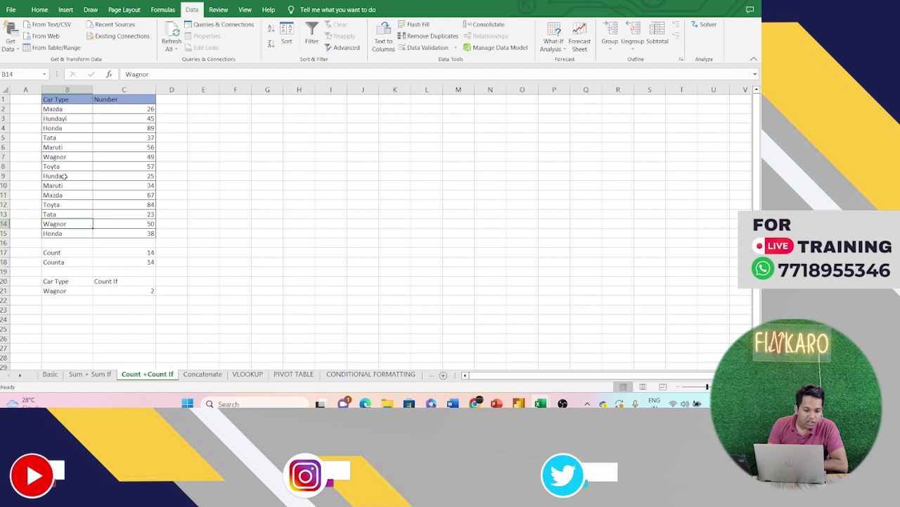
{"action": "left_click", "coordinate": [64, 176]}
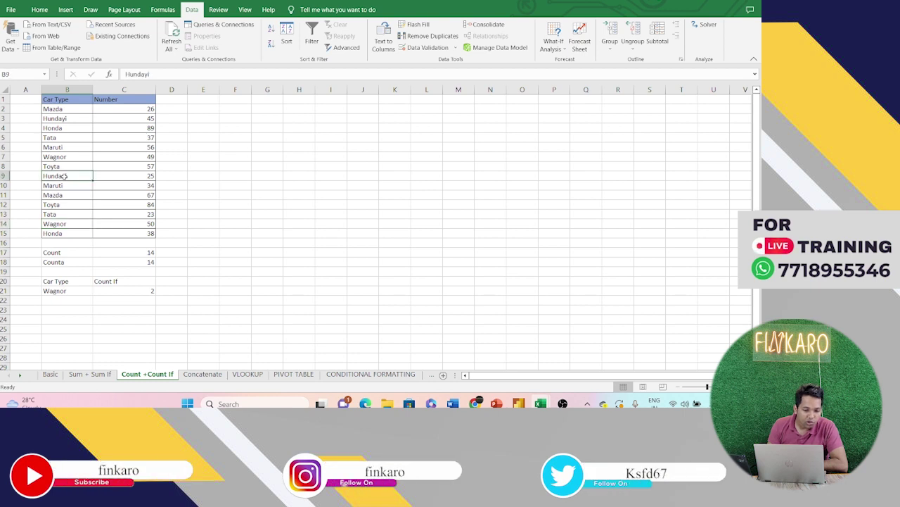
Step: Copy the Hundayi entry from B9 and choose Hundayi as B21's car type
{"action": "key", "text": "ctrl+c"}
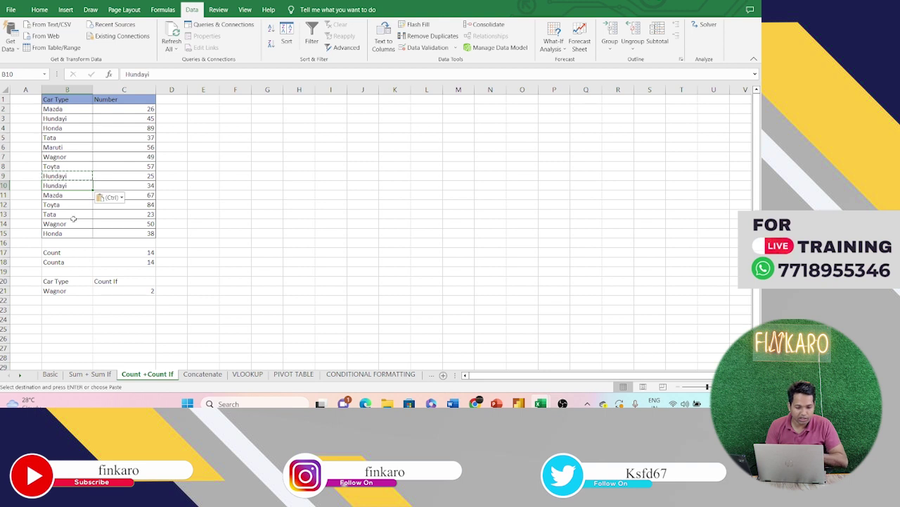
{"action": "left_click", "coordinate": [83, 292]}
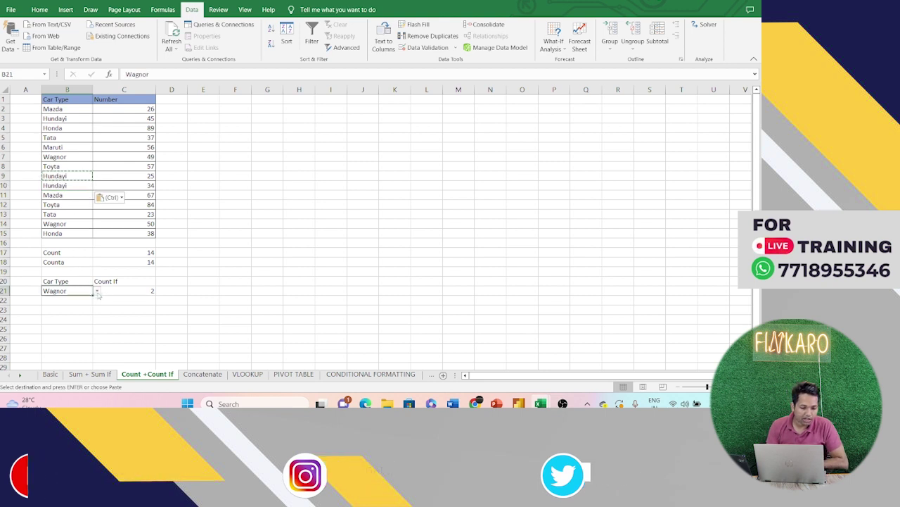
{"action": "left_click", "coordinate": [96, 290]}
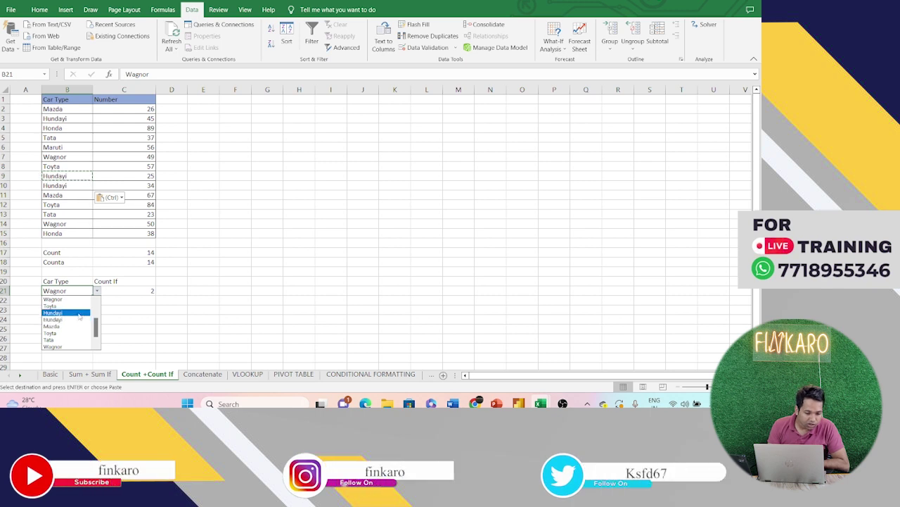
{"action": "left_click", "coordinate": [78, 313]}
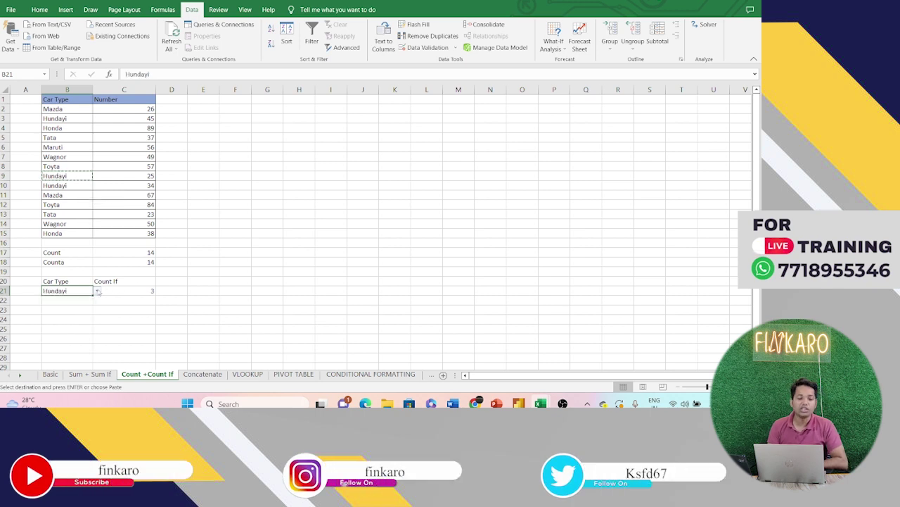